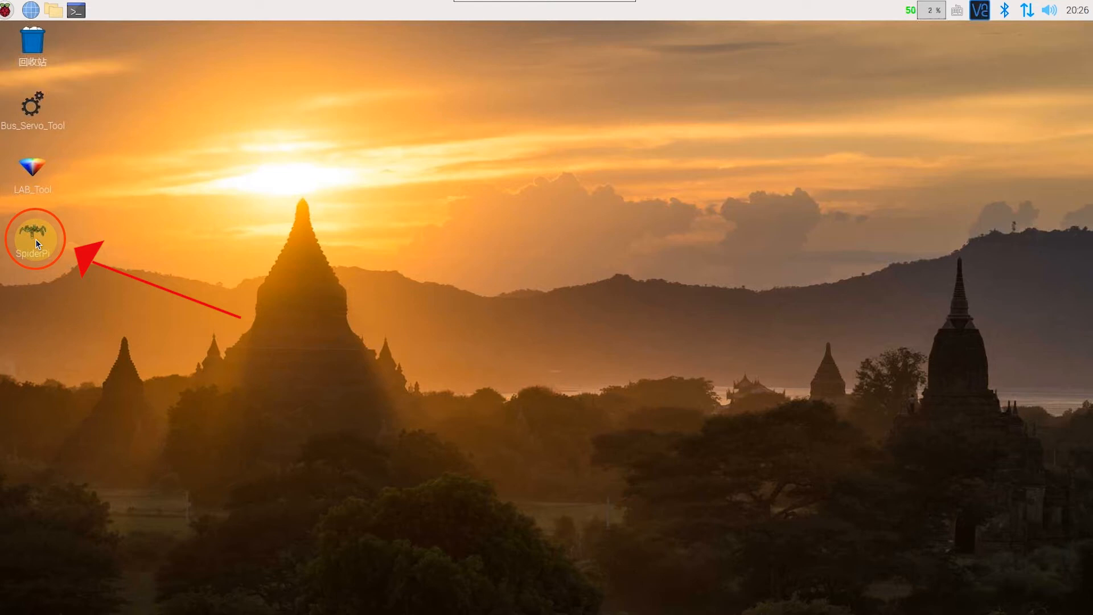
# Launch the SpiderPi program by executing its desktop script and reposition its window lower on the screen.
pyautogui.doubleClick(32, 236)
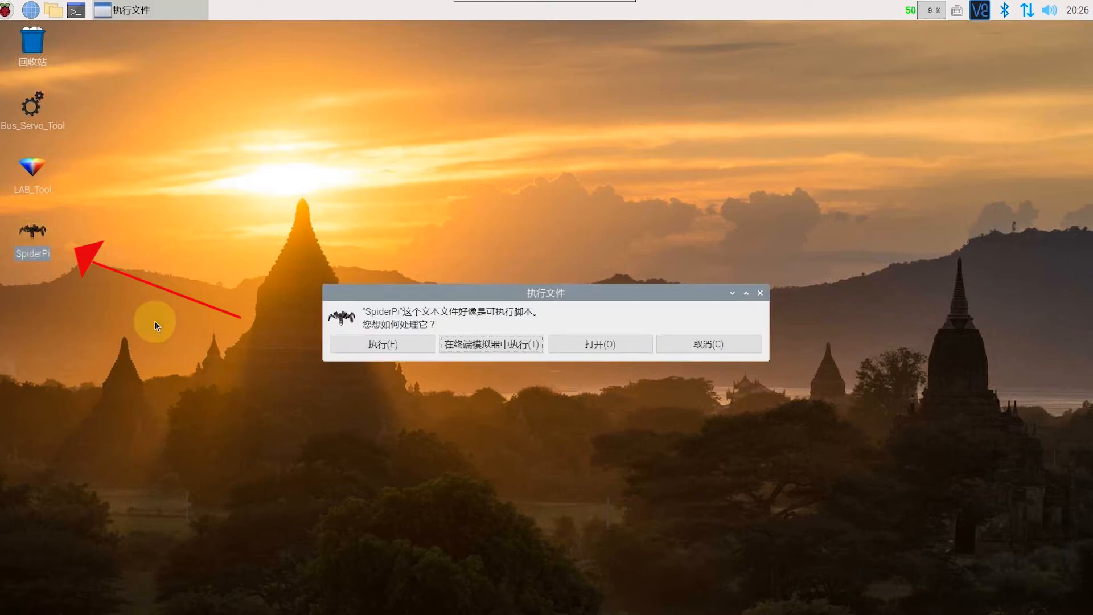
pyautogui.click(381, 344)
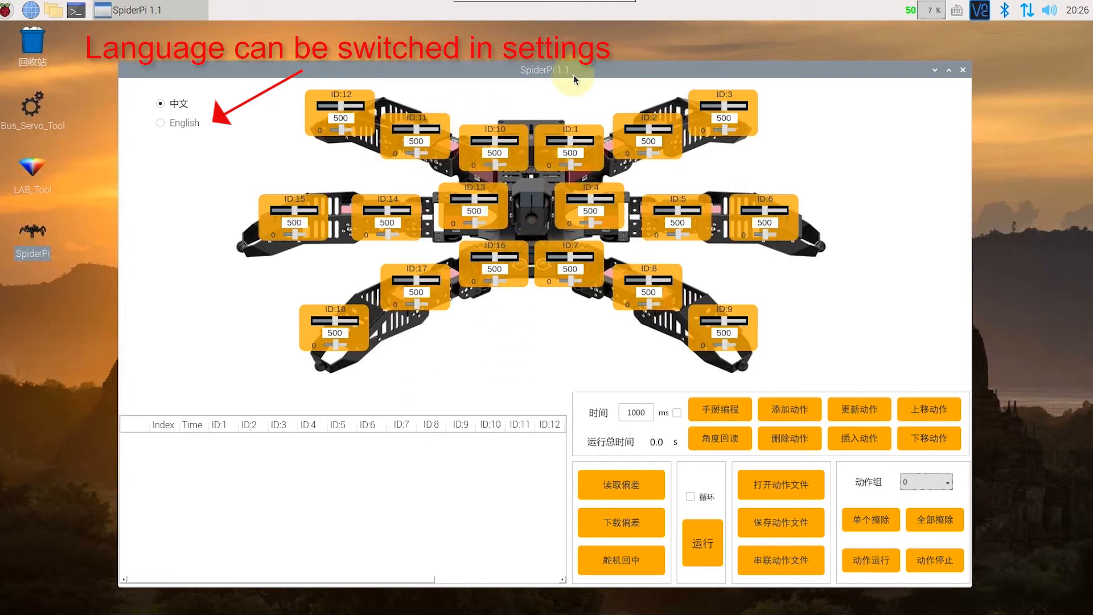
pyautogui.moveTo(580, 78)
pyautogui.mouseDown()
pyautogui.moveTo(644, 113)
pyautogui.moveTo(685, 118)
pyautogui.moveTo(698, 98)
pyautogui.mouseUp()
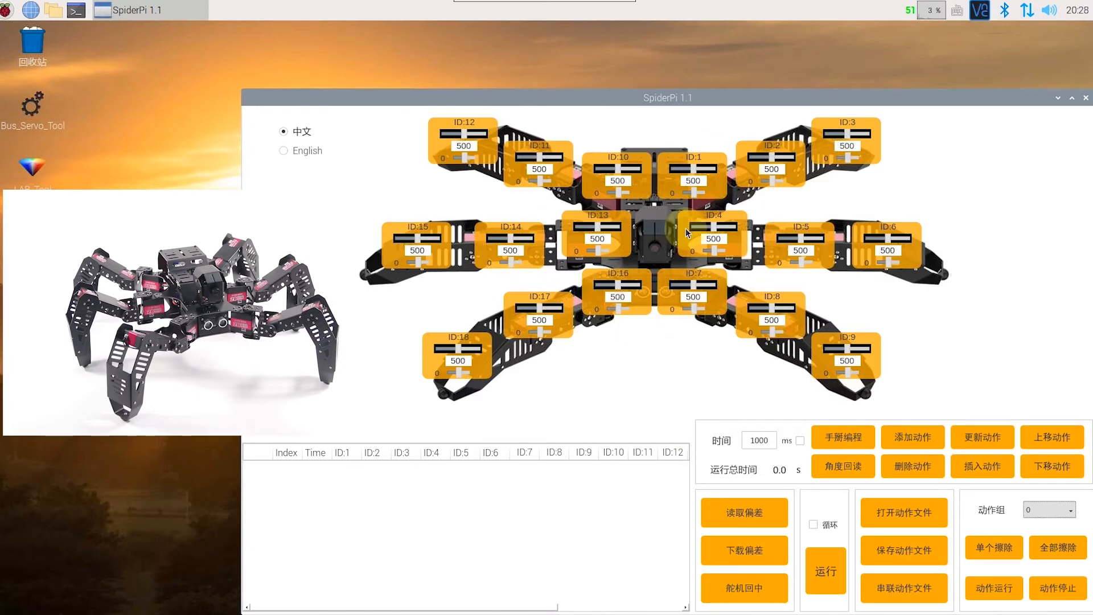
# Open the action file stand_low.d6a from the ActionGroups folder and execute its first action to put the robot in the low stance.
pyautogui.click(884, 514)
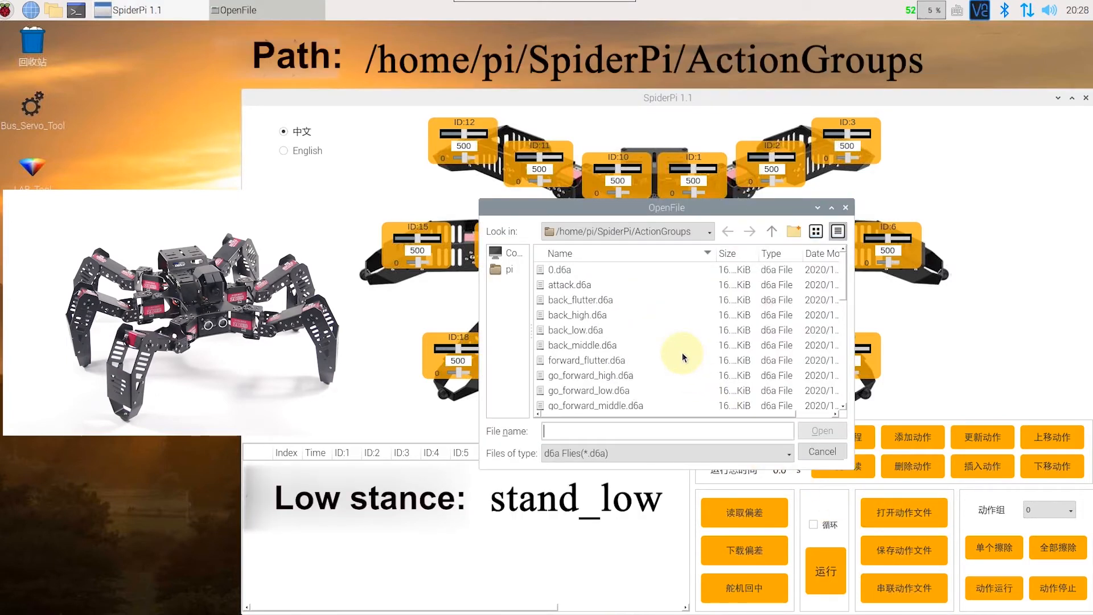
pyautogui.scroll(-1, 682, 352)
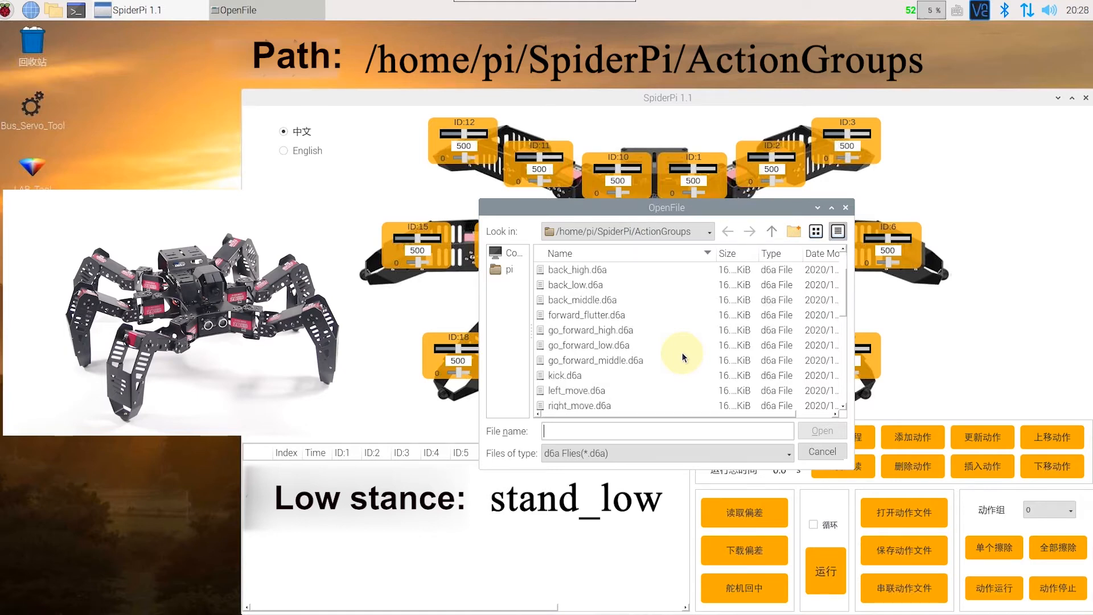
pyautogui.scroll(-1, 655, 348)
pyautogui.click(592, 406)
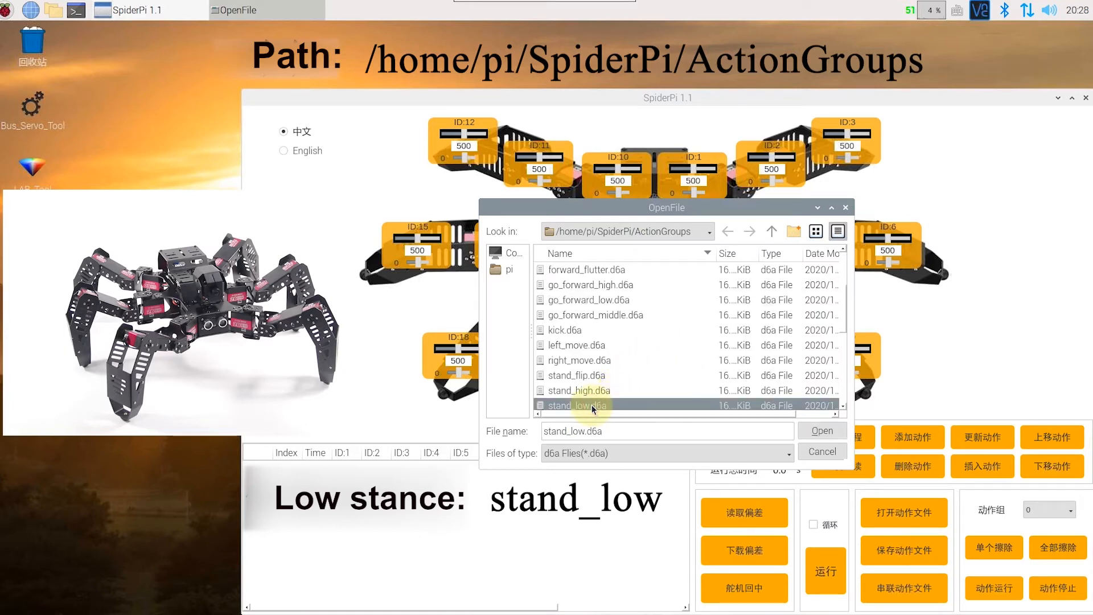
pyautogui.click(810, 437)
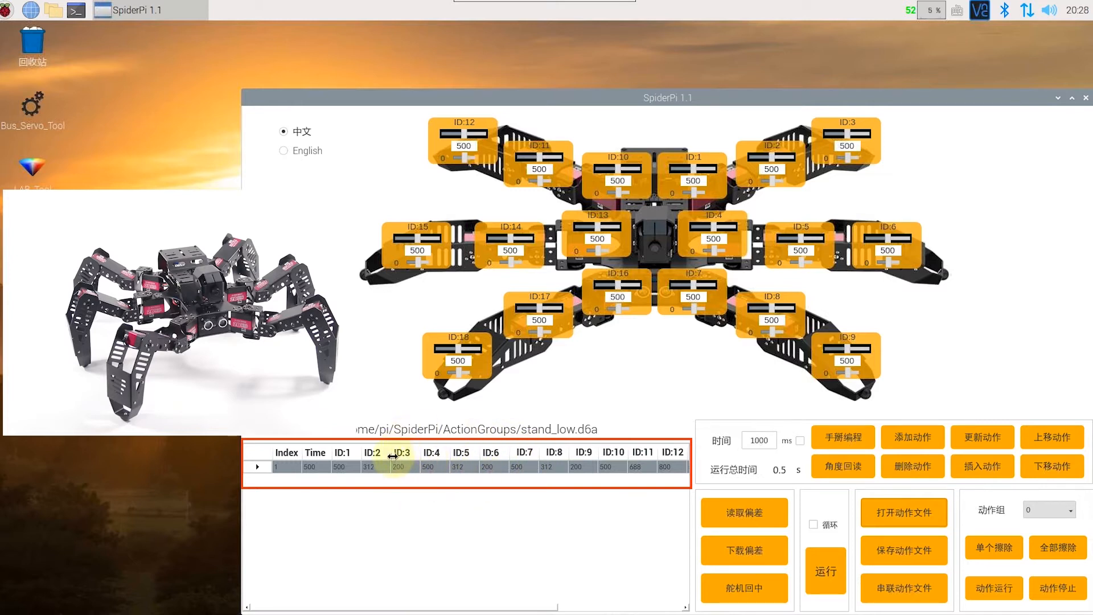
pyautogui.click(257, 467)
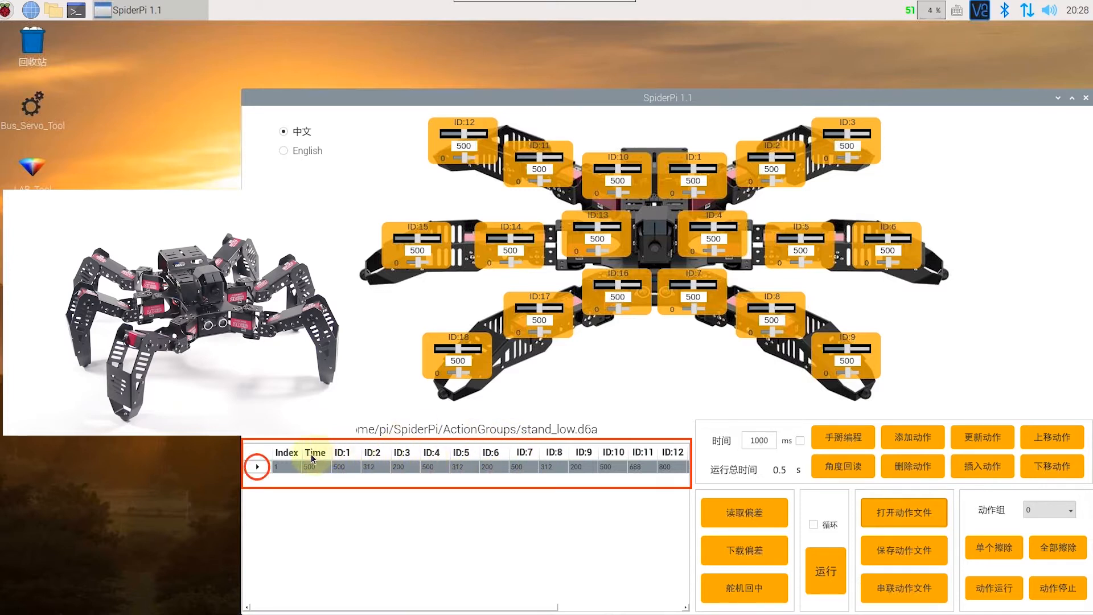
pyautogui.click(255, 468)
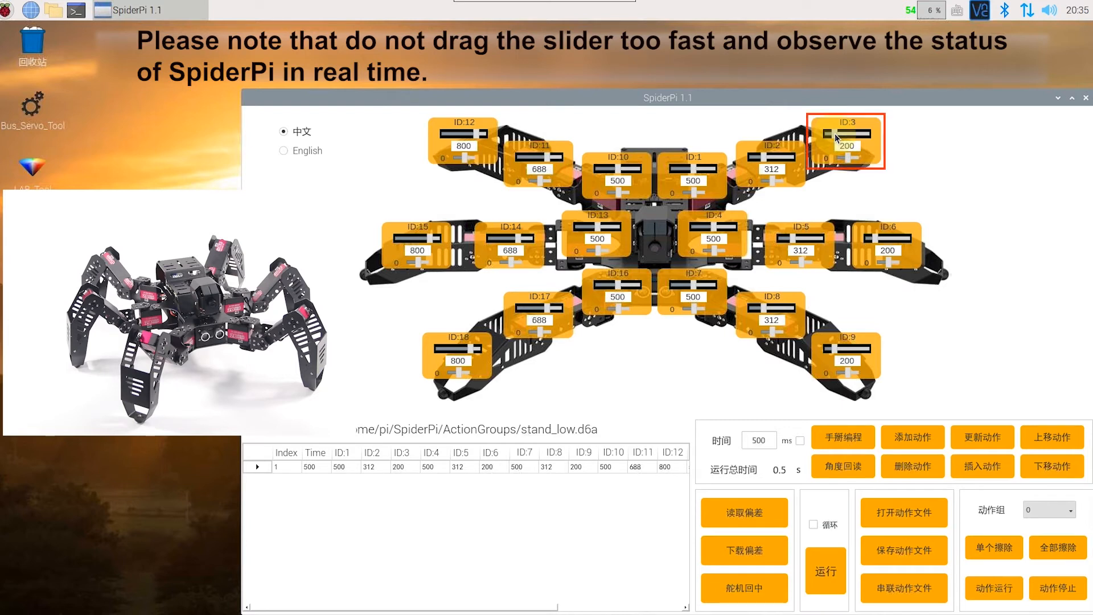
# Set servo ID:3 to 495 and servo ID:18 to 505, and add the pose as a new action.
pyautogui.moveTo(836, 136); pyautogui.dragTo(848, 137)
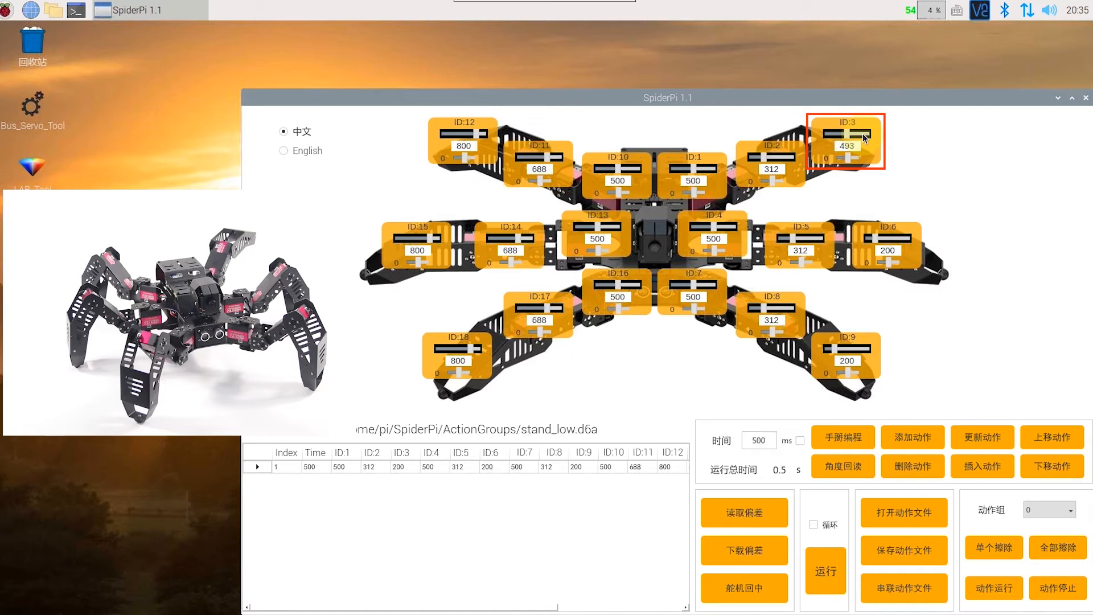
pyautogui.click(862, 135)
pyautogui.click(862, 136)
pyautogui.moveTo(467, 354); pyautogui.dragTo(456, 351)
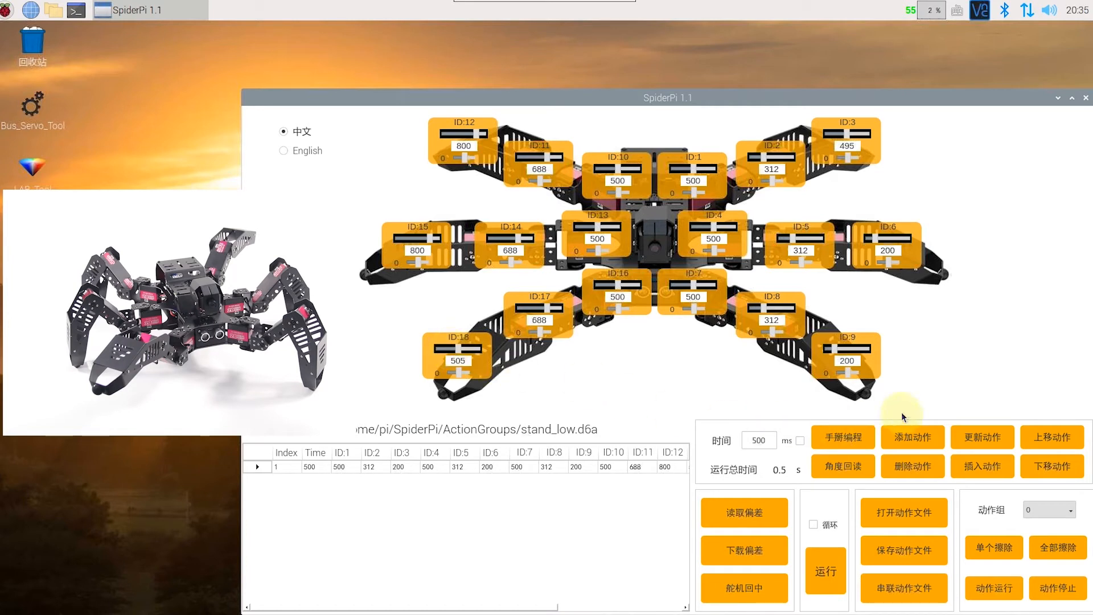
pyautogui.click(918, 439)
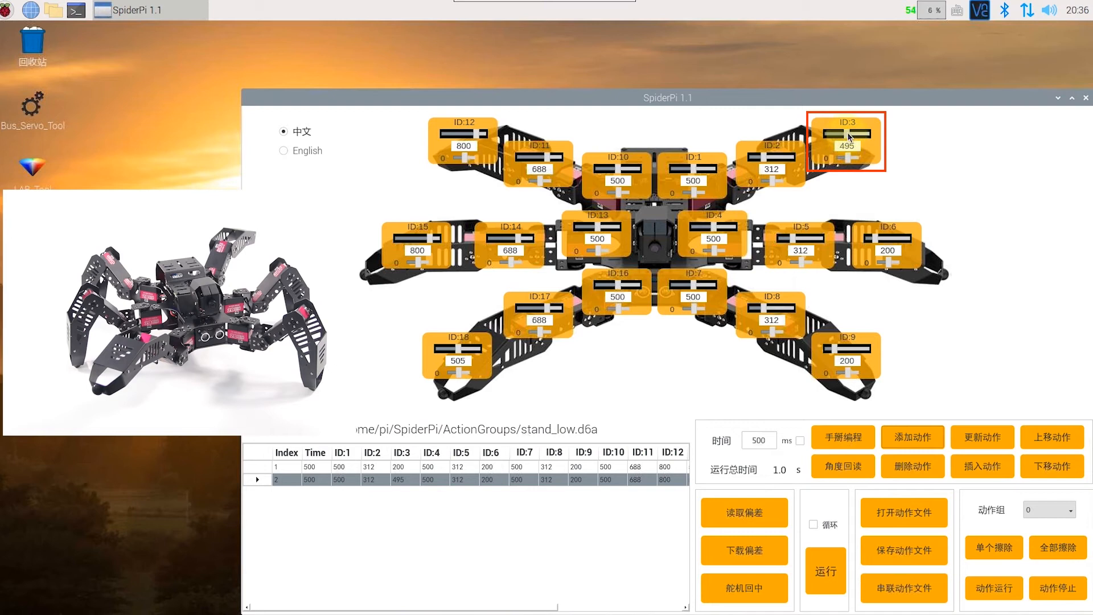
# Return servo ID:3 to 200 and servo ID:18 to 800, and add the pose as a new action.
pyautogui.moveTo(849, 137); pyautogui.dragTo(831, 139)
pyautogui.moveTo(458, 353)
pyautogui.mouseDown()
pyautogui.moveTo(471, 357)
pyautogui.moveTo(462, 357)
pyautogui.mouseUp()
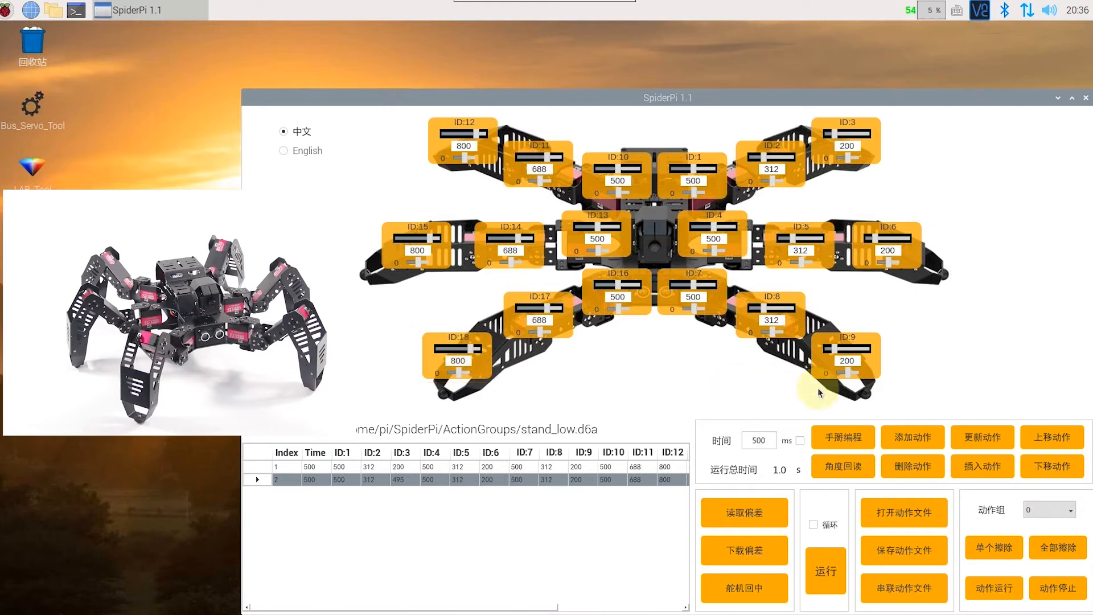
pyautogui.click(914, 445)
# Set servo ID:6 to 550 and servo ID:15 to 450, and add the pose to the action list twice.
pyautogui.moveTo(878, 240); pyautogui.dragTo(893, 242)
pyautogui.moveTo(431, 239); pyautogui.dragTo(410, 242)
pyautogui.click(913, 437)
pyautogui.click(913, 437)
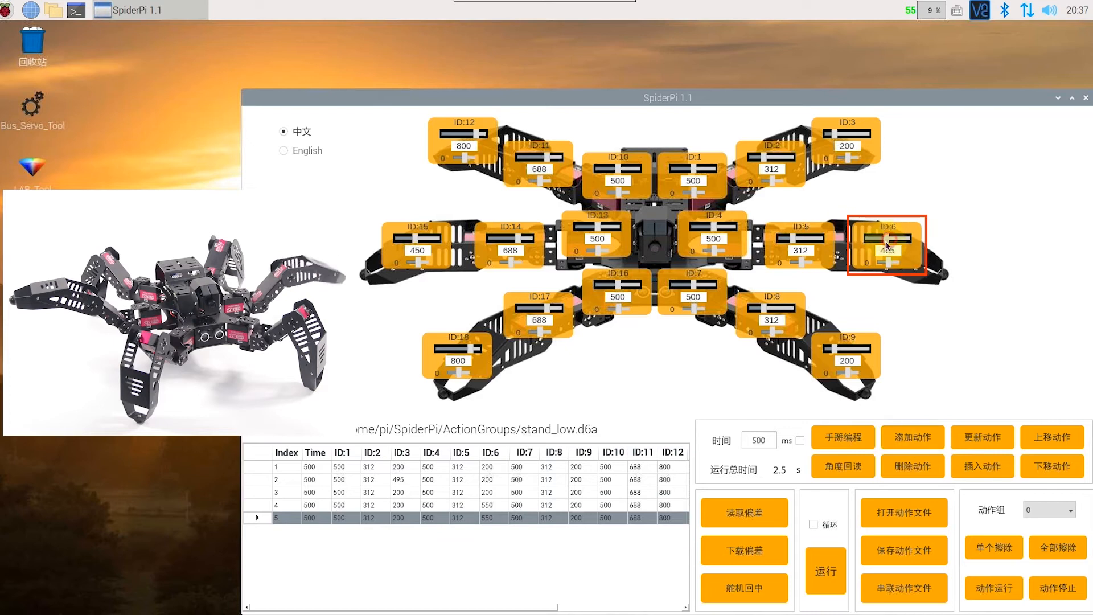
# Add an action with servo ID:6 at 200 and servo ID:15 at 800, and delete the duplicate action 5.
pyautogui.moveTo(880, 242); pyautogui.dragTo(874, 243)
pyautogui.moveTo(417, 242); pyautogui.dragTo(421, 238)
pyautogui.click(900, 439)
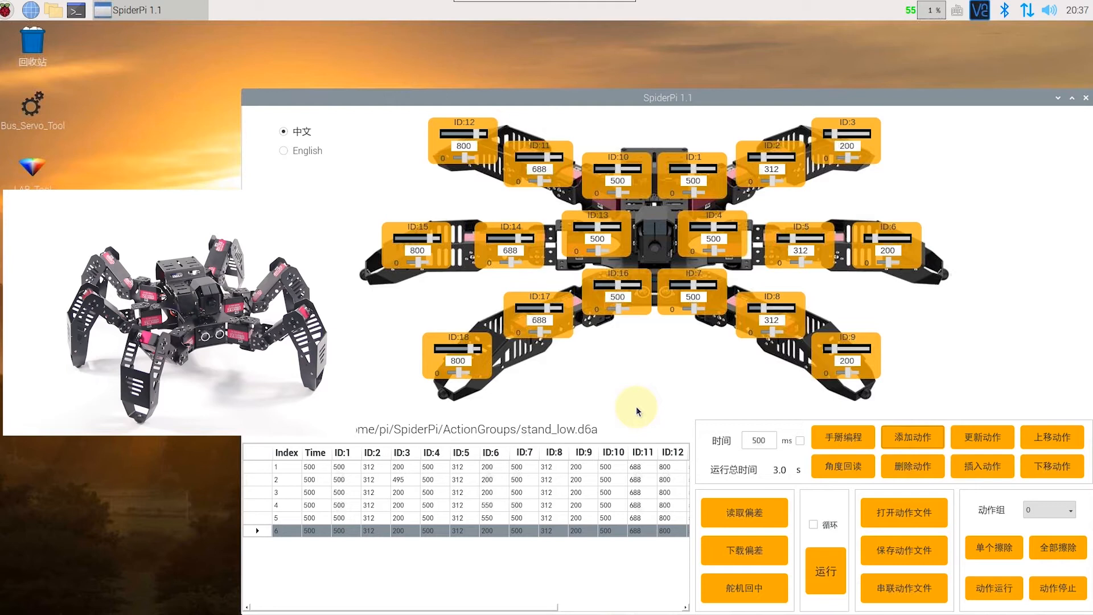
pyautogui.click(256, 518)
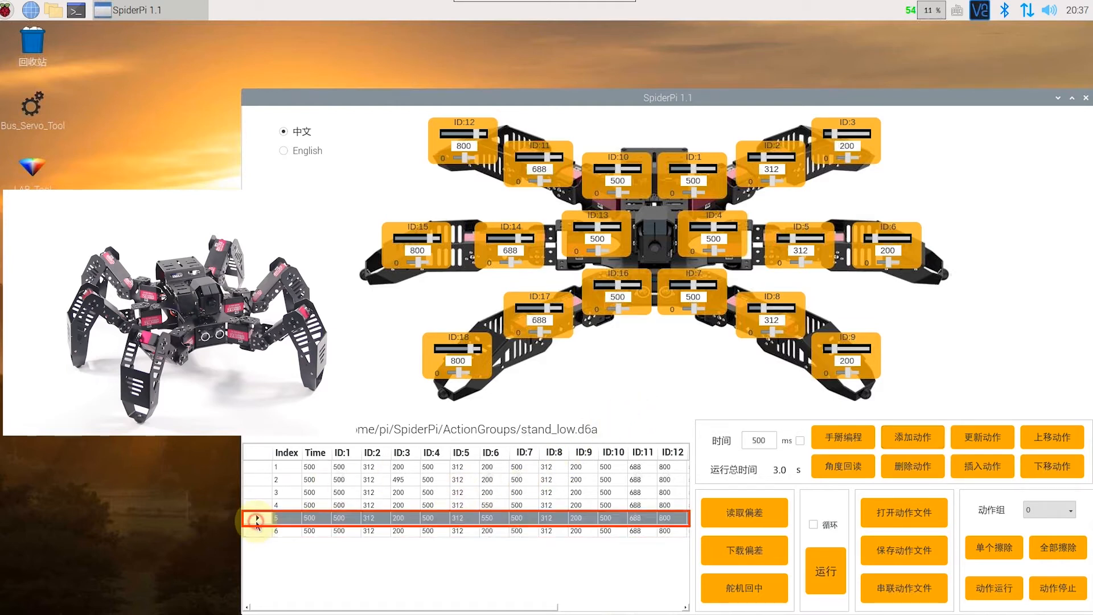
pyautogui.click(905, 472)
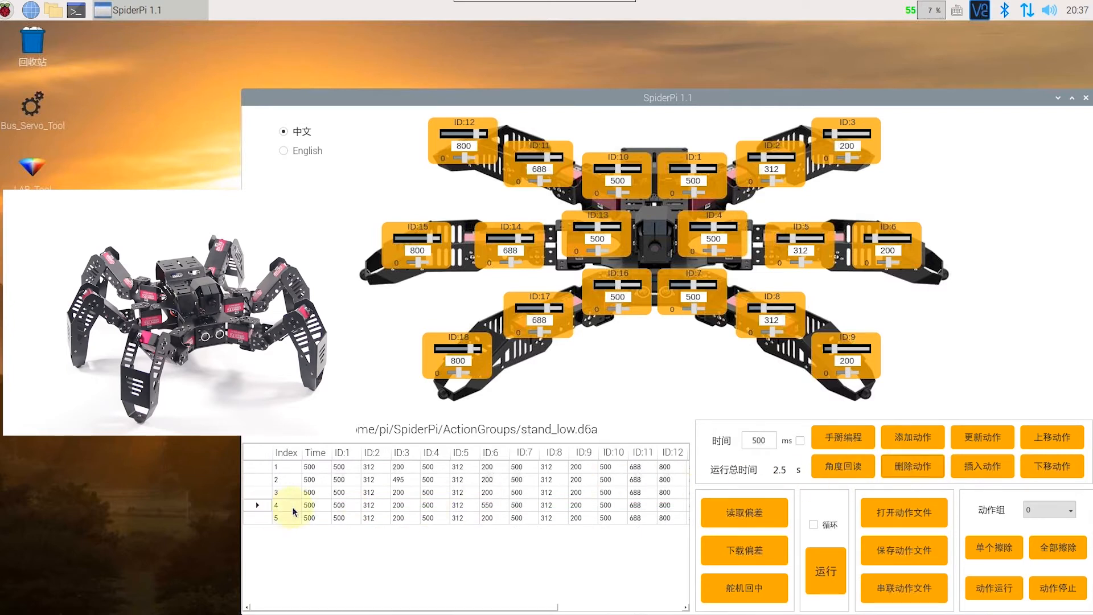
# Execute action 4, set servo ID:6 to 495 and servo ID:15 to 505, and update the action with these values.
pyautogui.click(257, 506)
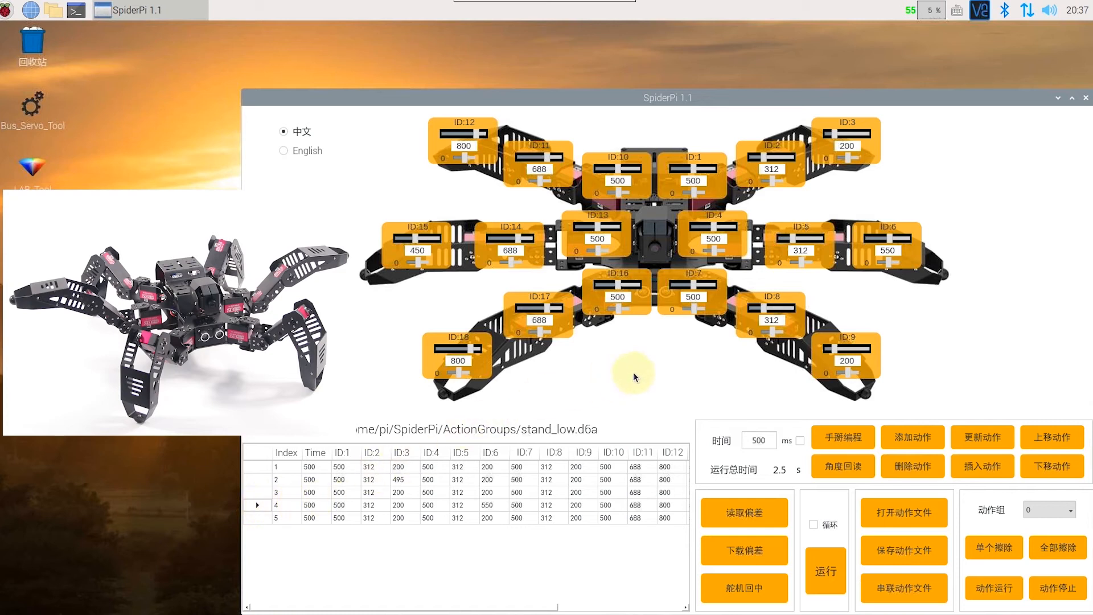
pyautogui.moveTo(889, 238); pyautogui.dragTo(886, 238)
pyautogui.press('Right')
pyautogui.press('Right')
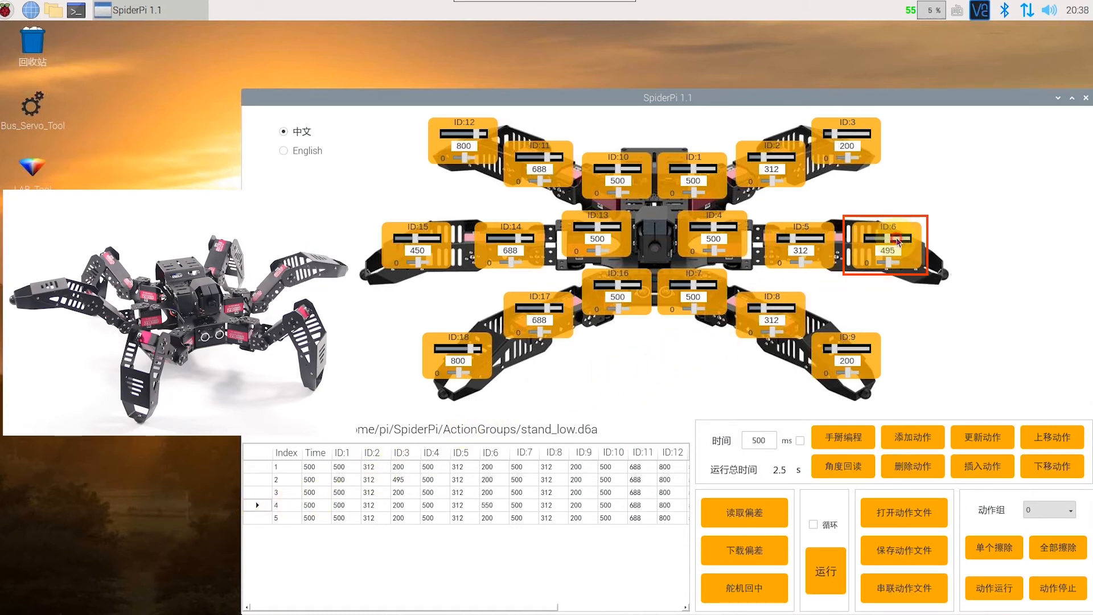
pyautogui.moveTo(415, 239); pyautogui.dragTo(417, 239)
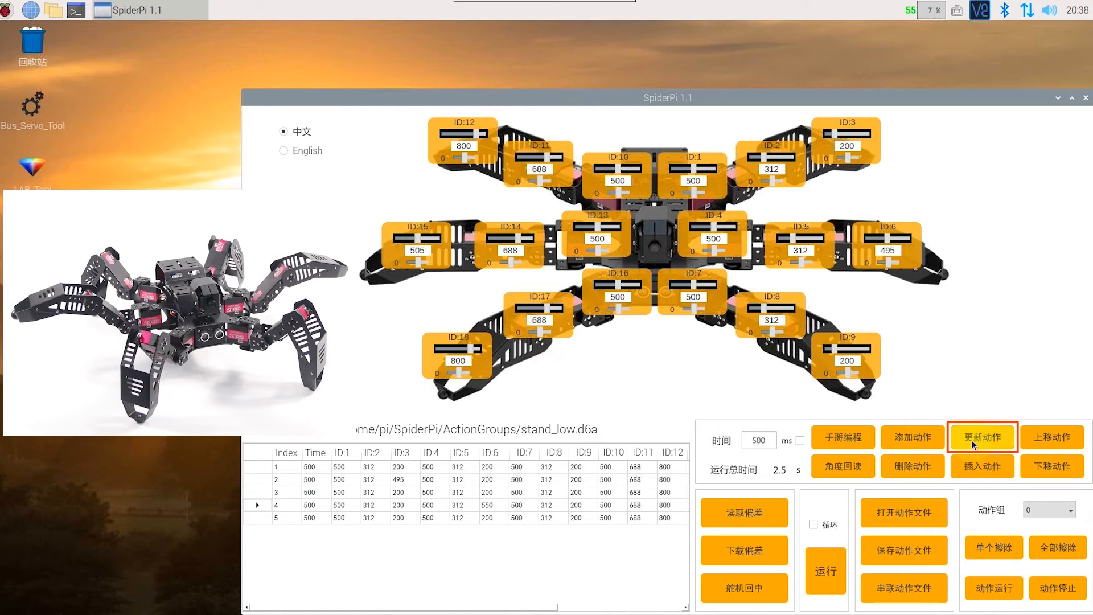
pyautogui.click(974, 442)
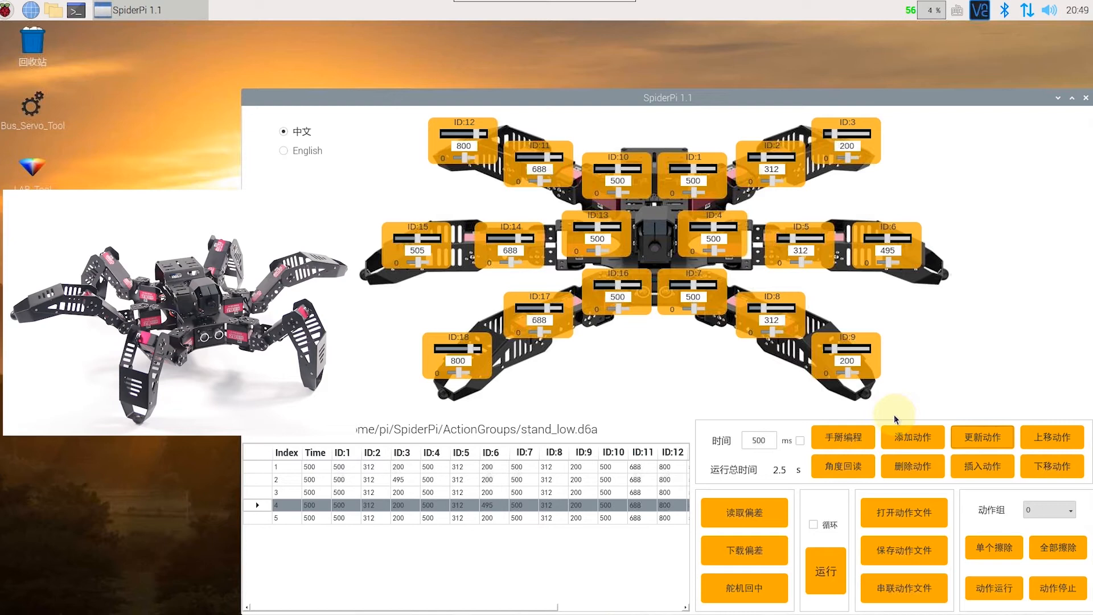
# Set servo ID:6 back to 200 and servo ID:15 back to 800, and add the pose as the sixth action.
pyautogui.moveTo(888, 237); pyautogui.dragTo(868, 242)
pyautogui.moveTo(419, 239); pyautogui.dragTo(436, 242)
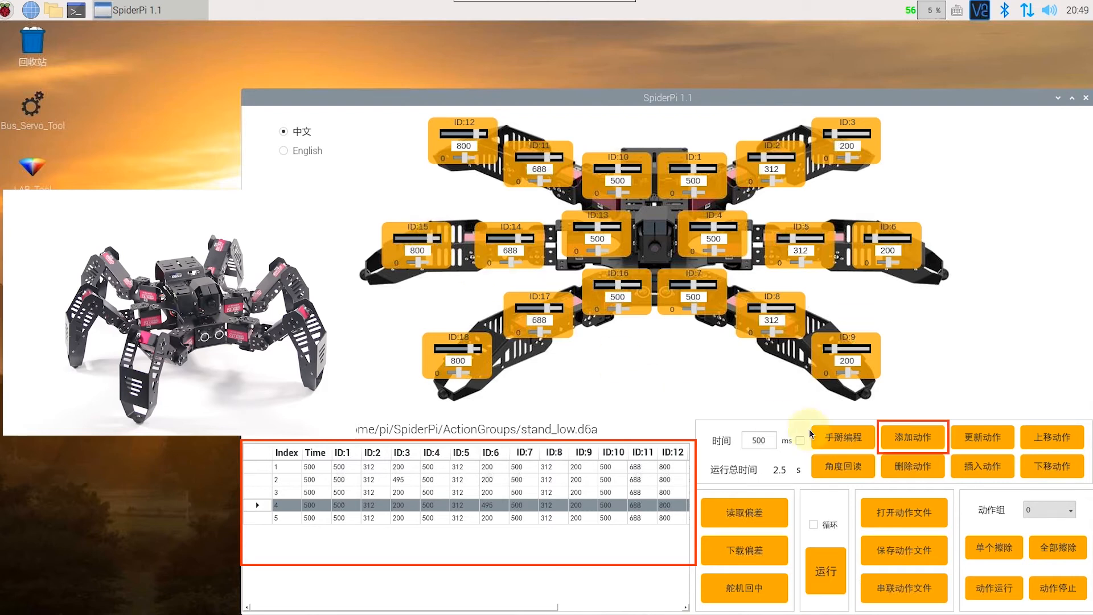
pyautogui.click(913, 438)
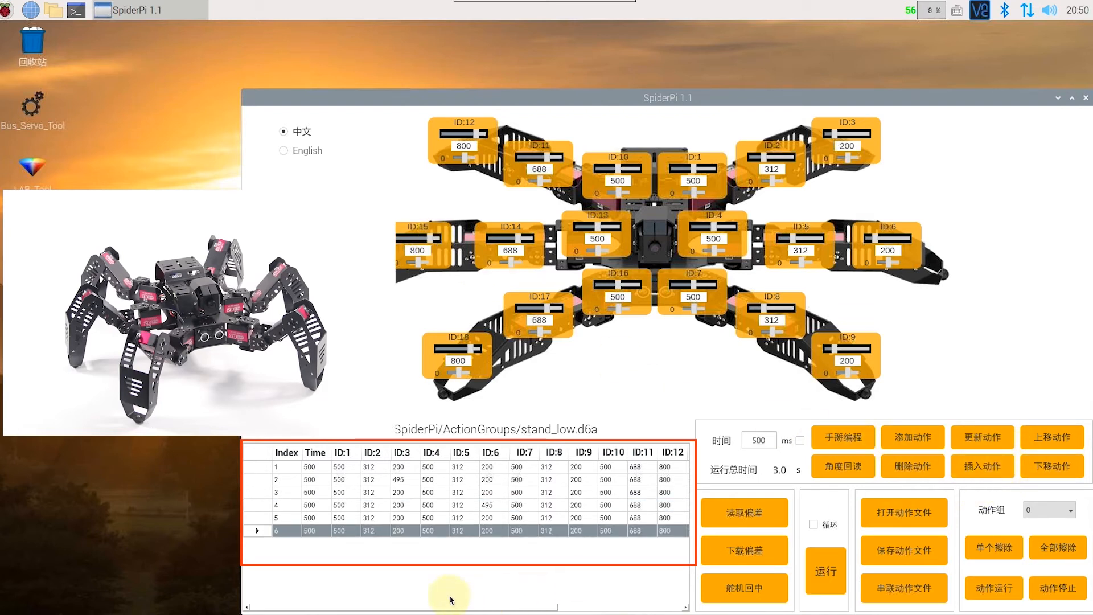
# Set servo ID:9 to 495 and servo ID:12 to 505, and insert the pose as an action before action 6.
pyautogui.moveTo(827, 348); pyautogui.dragTo(857, 351)
pyautogui.moveTo(477, 136); pyautogui.dragTo(464, 137)
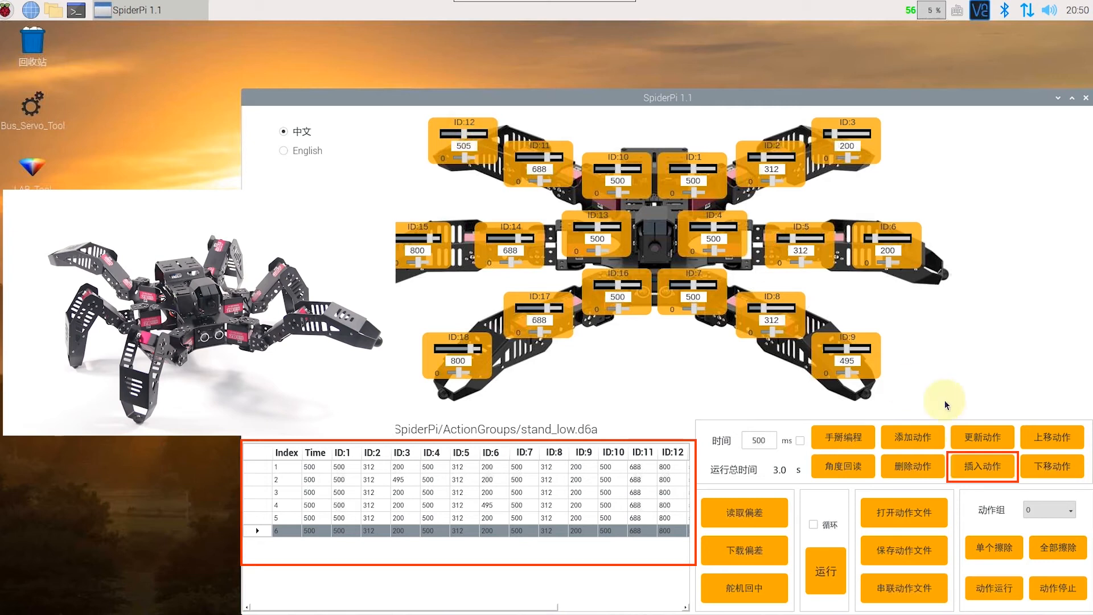
pyautogui.click(986, 477)
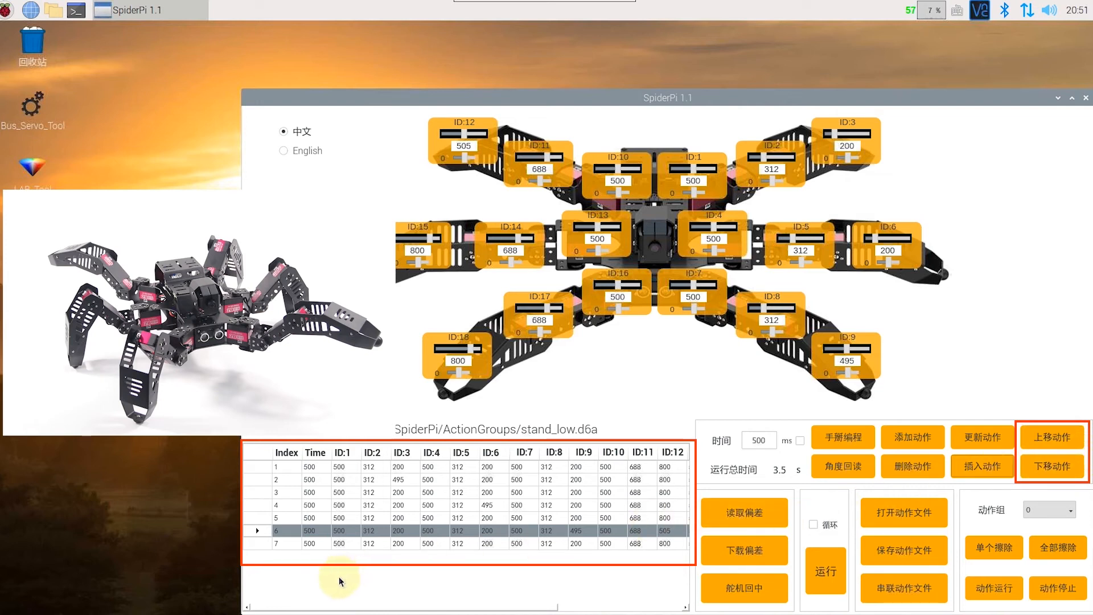
# Move action 1 down one place in the action list and back up to the first place.
pyautogui.click(256, 467)
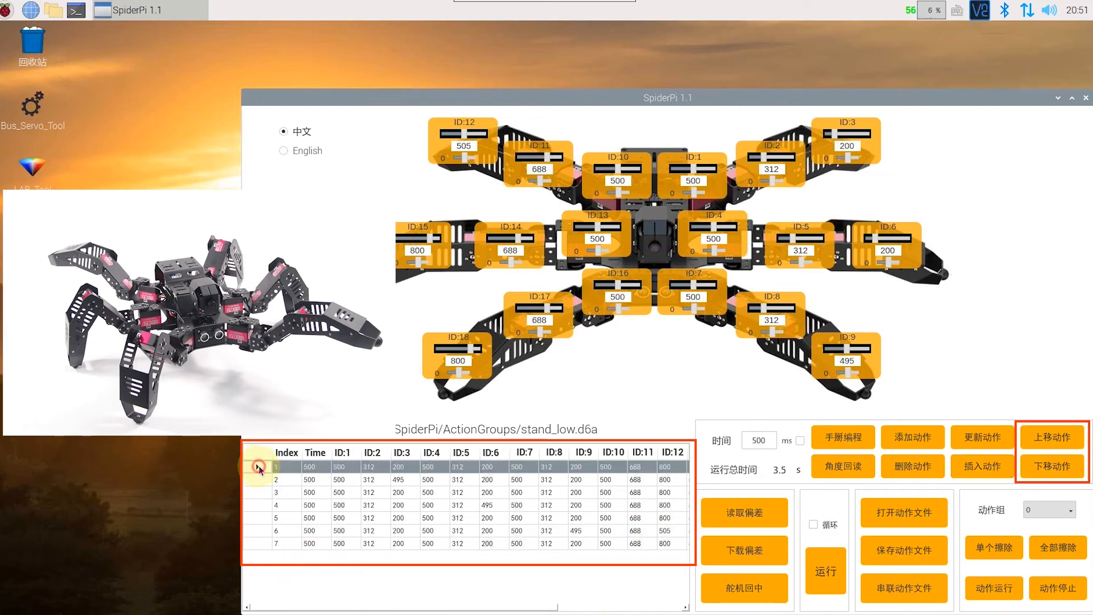
pyautogui.click(1049, 468)
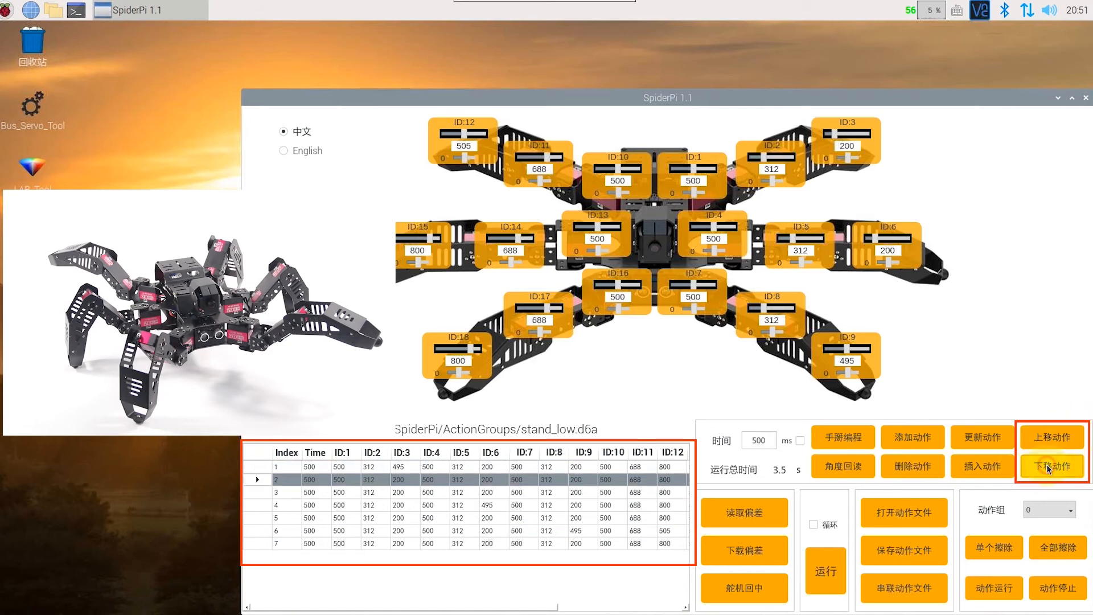
pyautogui.click(1052, 442)
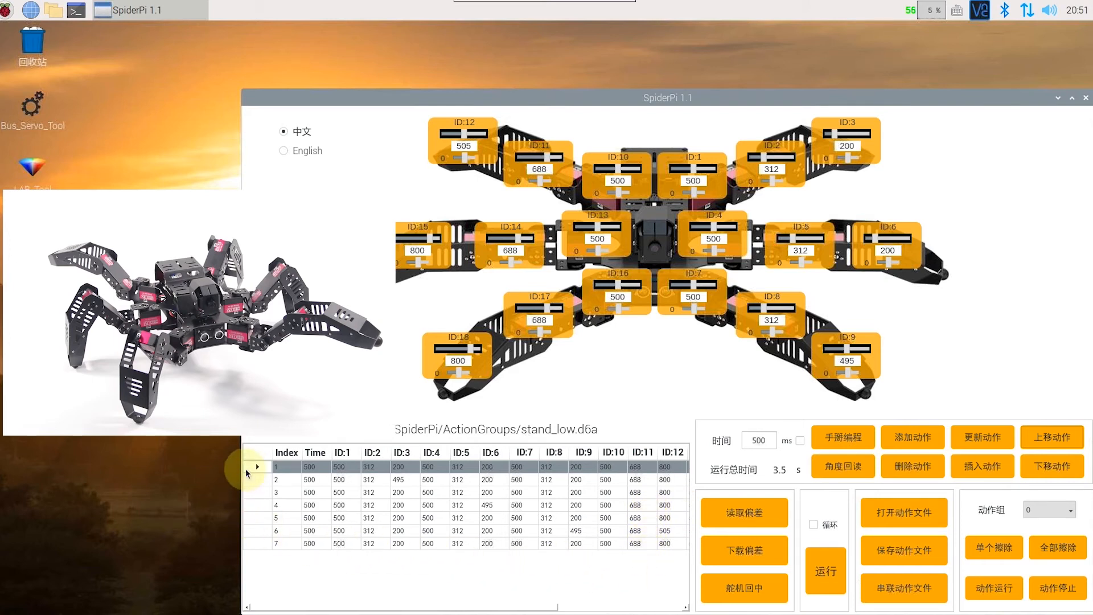
# Run the whole action sequence starting from action 1 and dismiss the completion message.
pyautogui.click(261, 465)
pyautogui.click(820, 572)
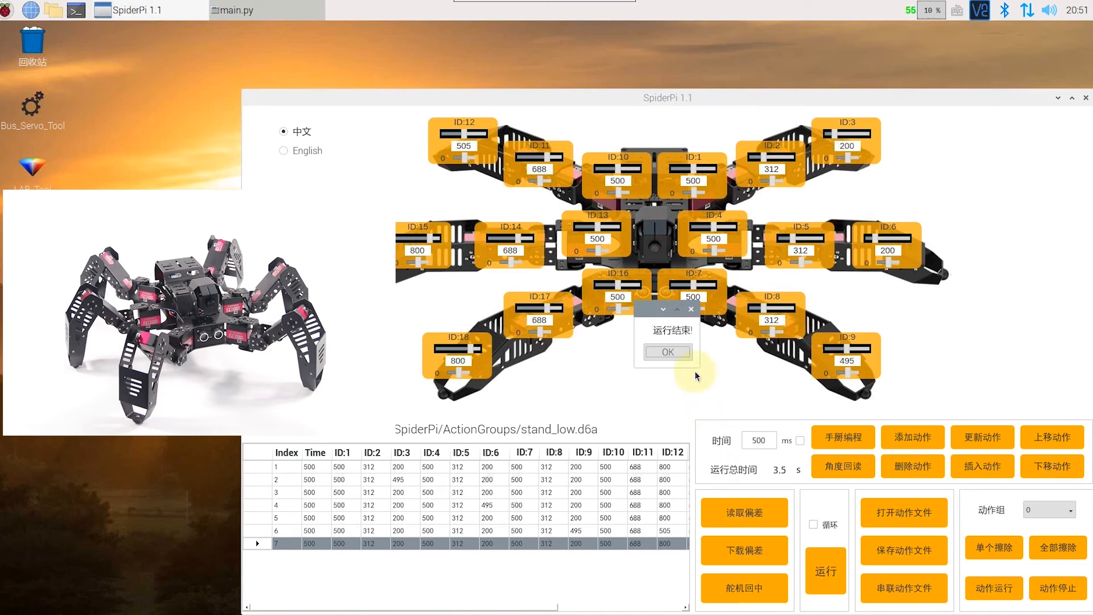
pyautogui.click(680, 349)
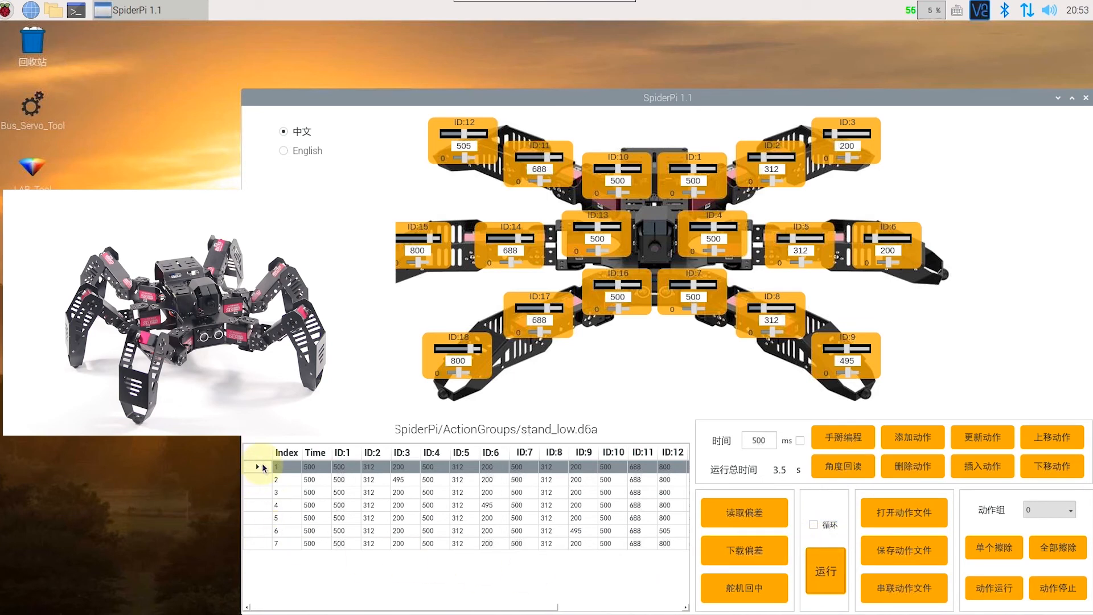
# Execute action 1 on the robot and open the ID:7 value of action 2 for editing.
pyautogui.click(262, 466)
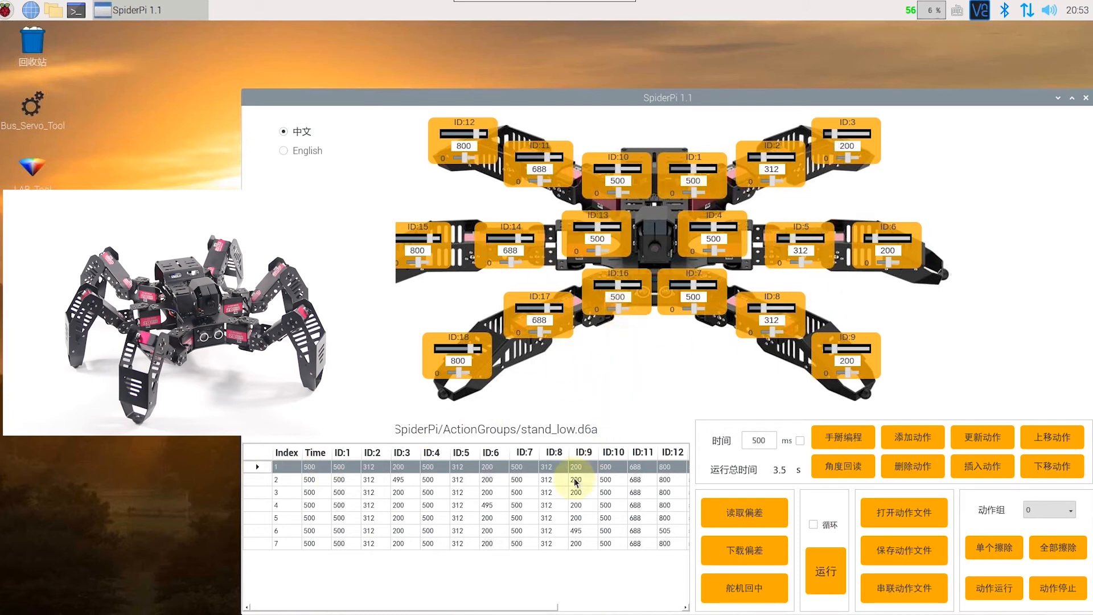
pyautogui.click(517, 480)
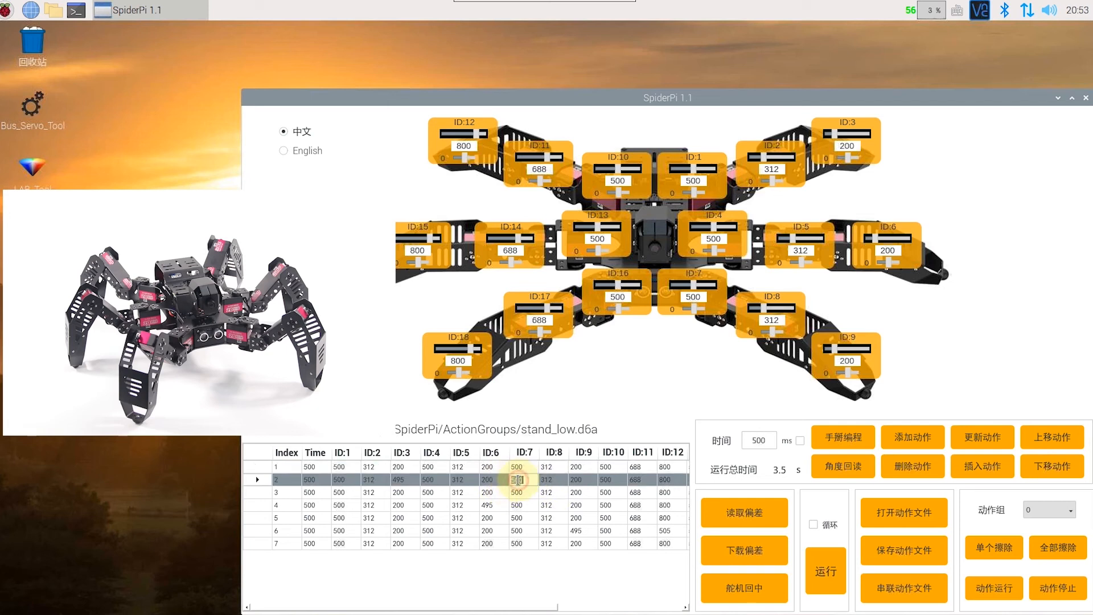
pyautogui.doubleClick(518, 480)
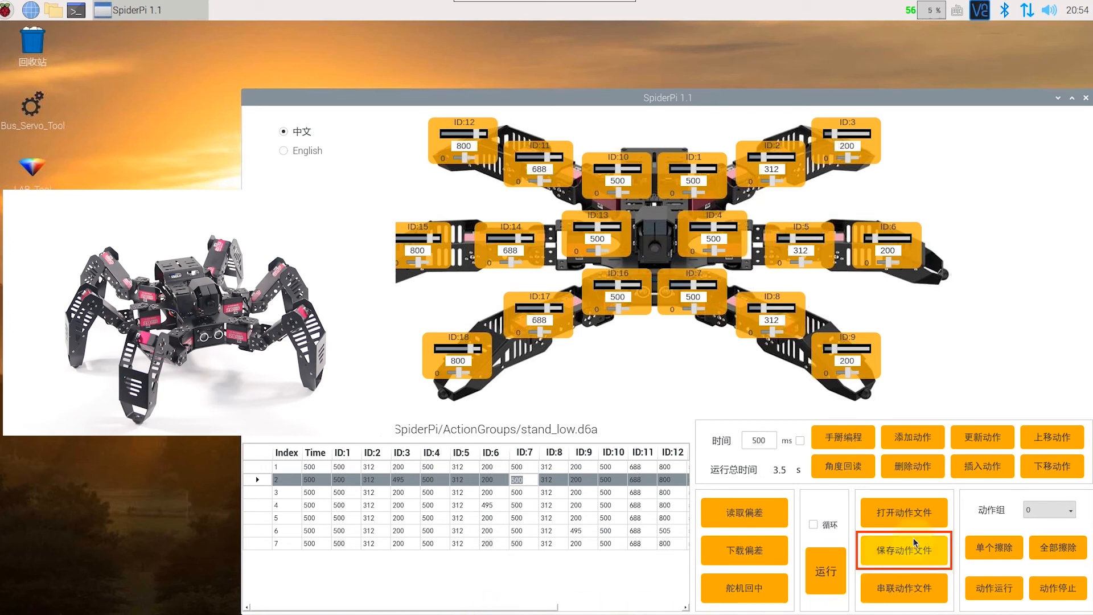
# Save the action sequence in the ActionGroups folder under the file name demo.
pyautogui.click(911, 552)
pyautogui.click(614, 432)
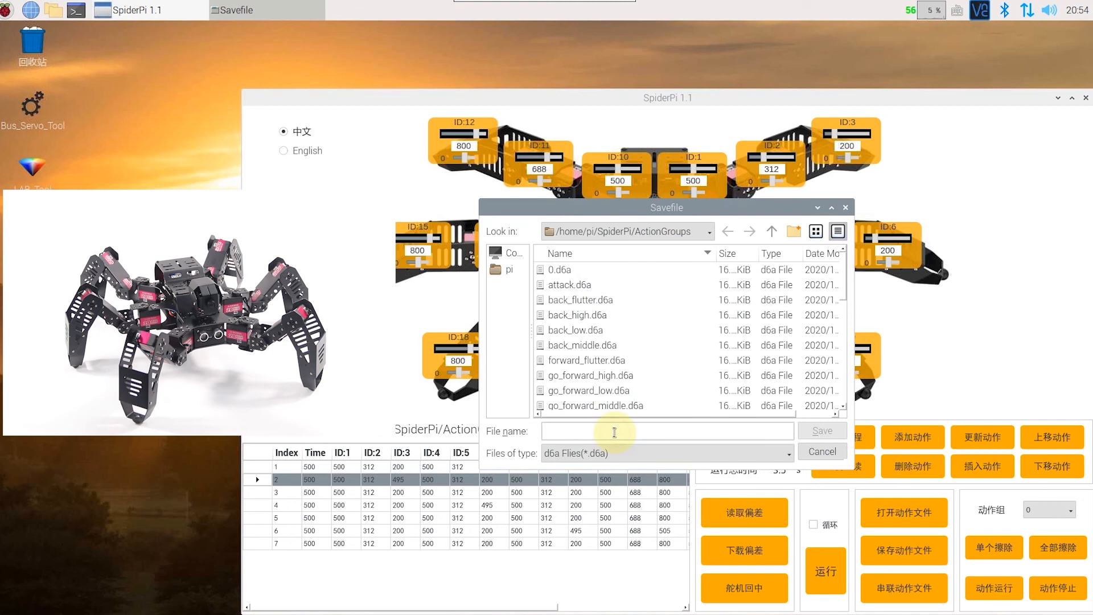
pyautogui.write('demo')
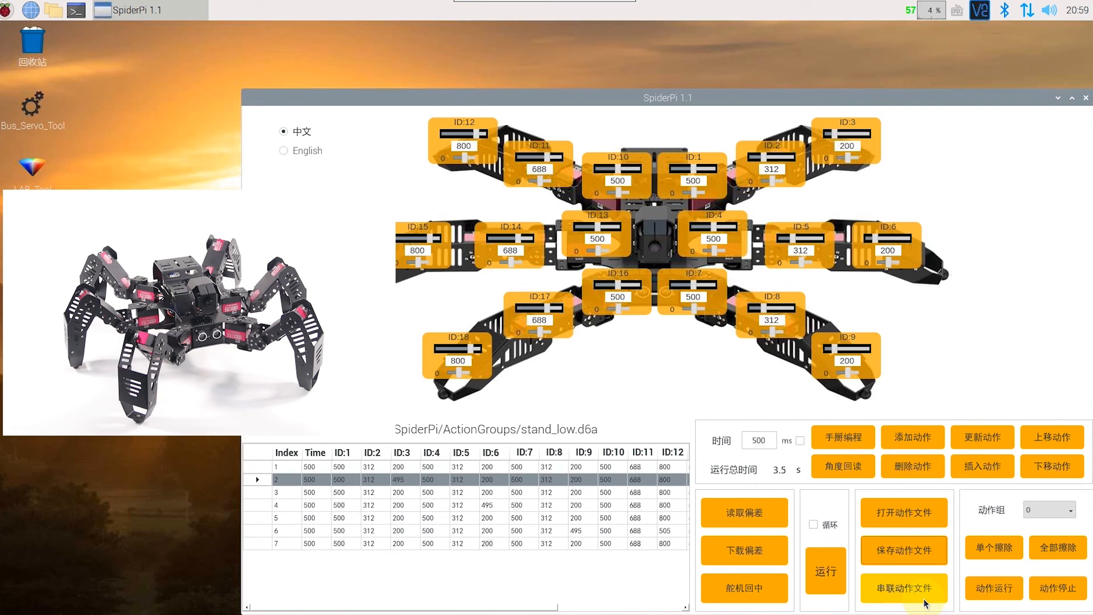
# Choose the kick action group and run it on the robot.
pyautogui.click(1068, 512)
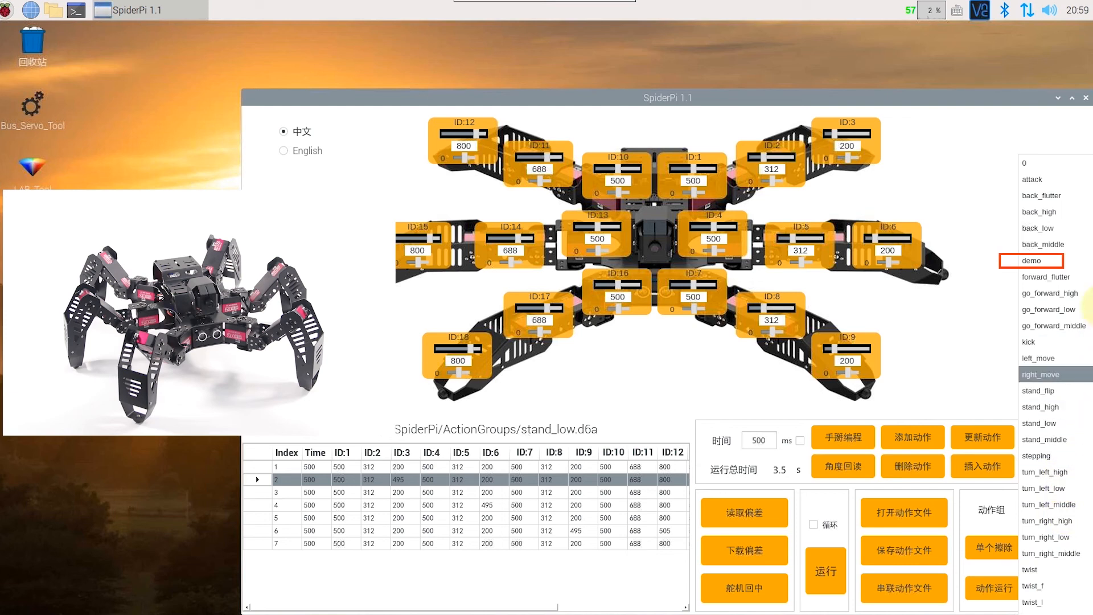
pyautogui.click(1062, 344)
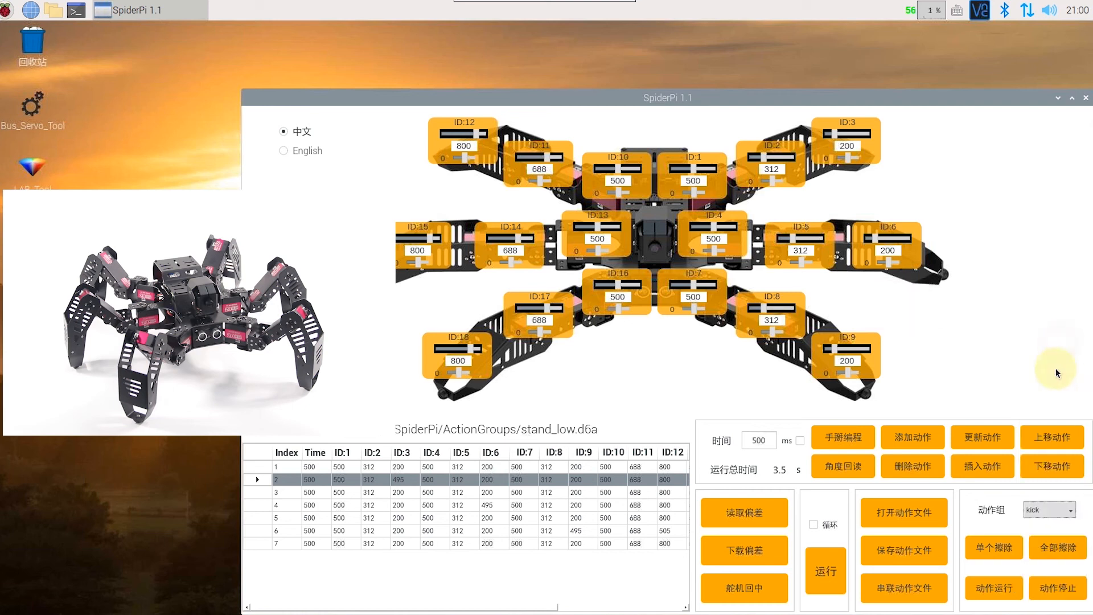
pyautogui.click(1013, 596)
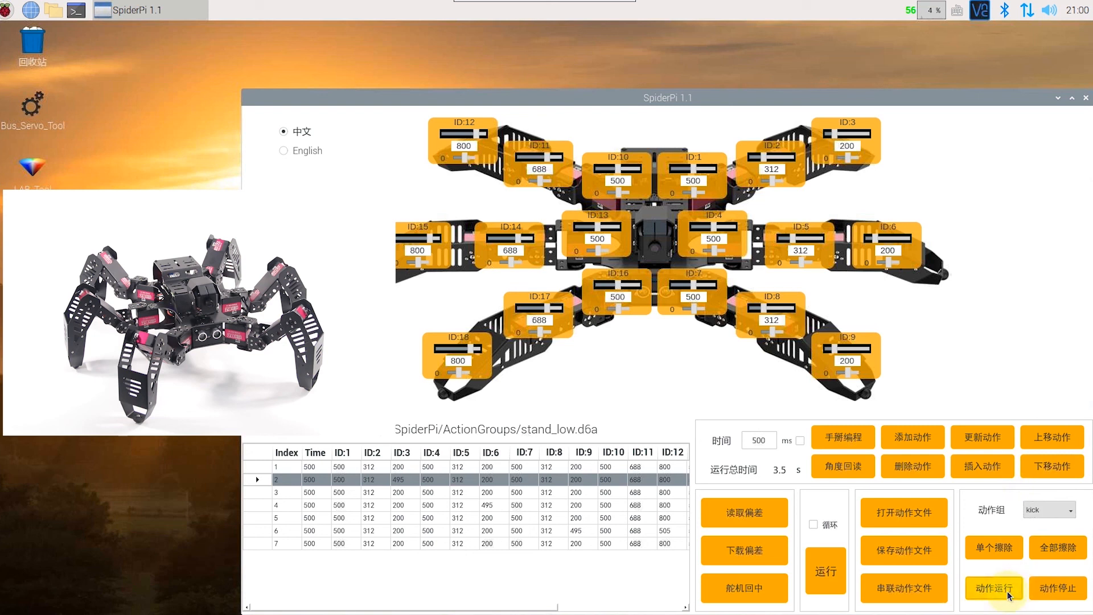